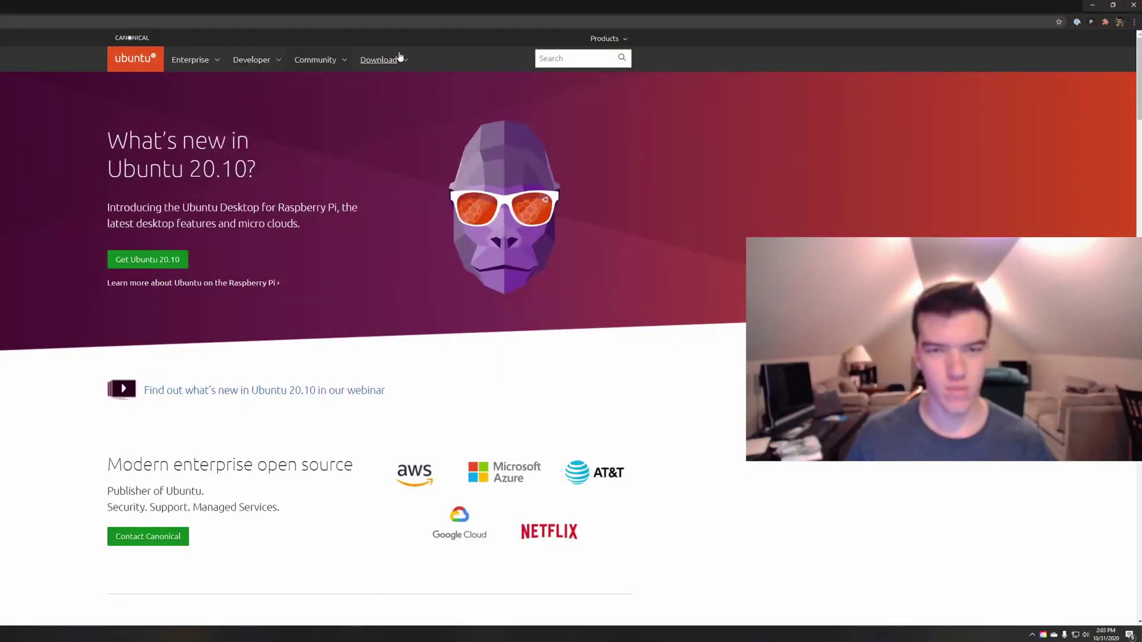
Start downloading Ubuntu 20.10 Desktop from the ubuntu.com Download menu
click(399, 59)
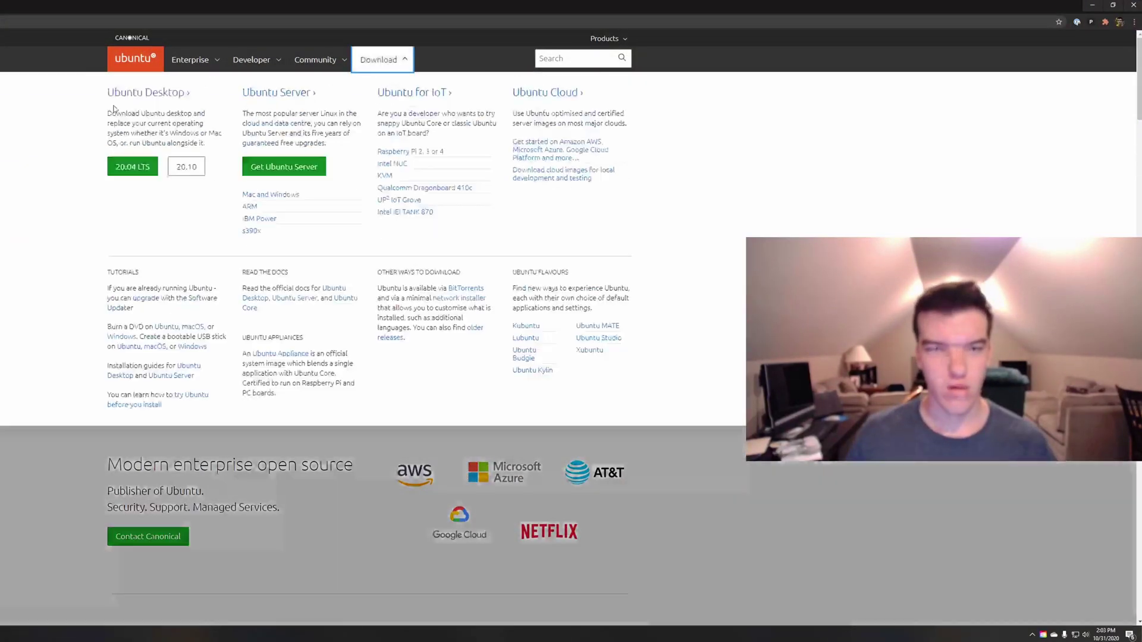
click(187, 168)
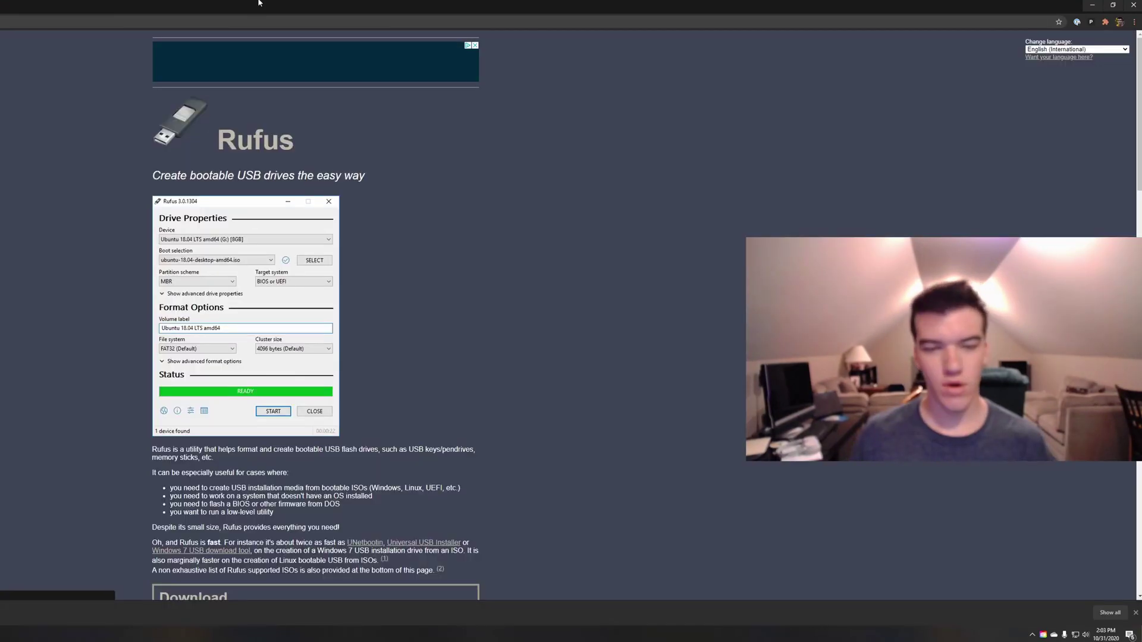
scroll(215, 307, down, 5)
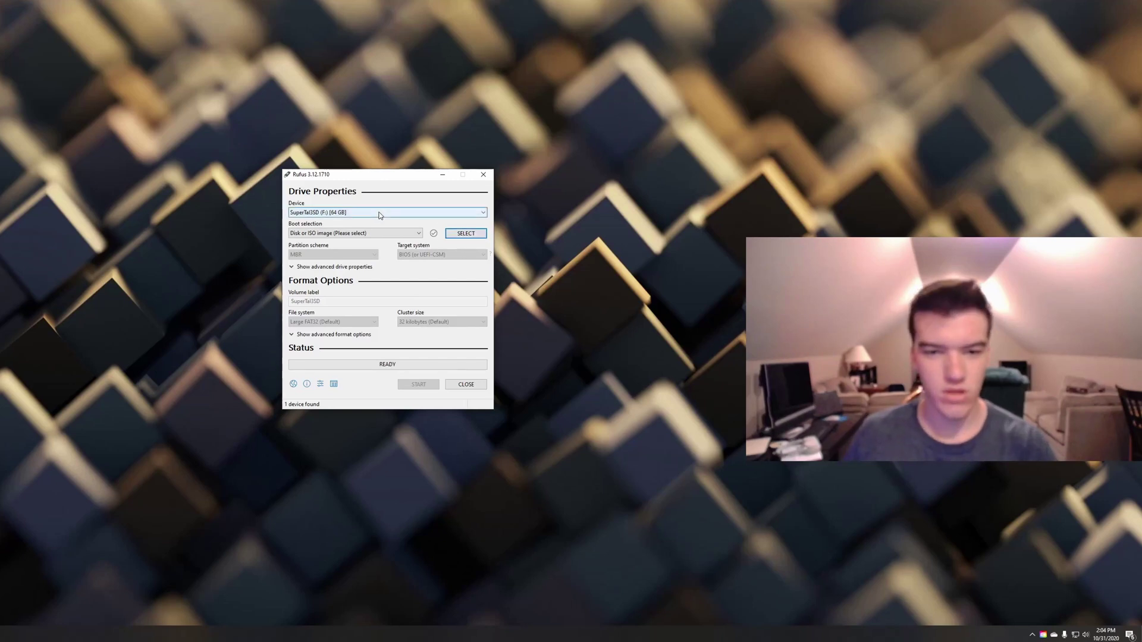
Load ubuntu-20.10-desktop-amd64.iso from Downloads into Rufus and start writing the USB drive
click(466, 233)
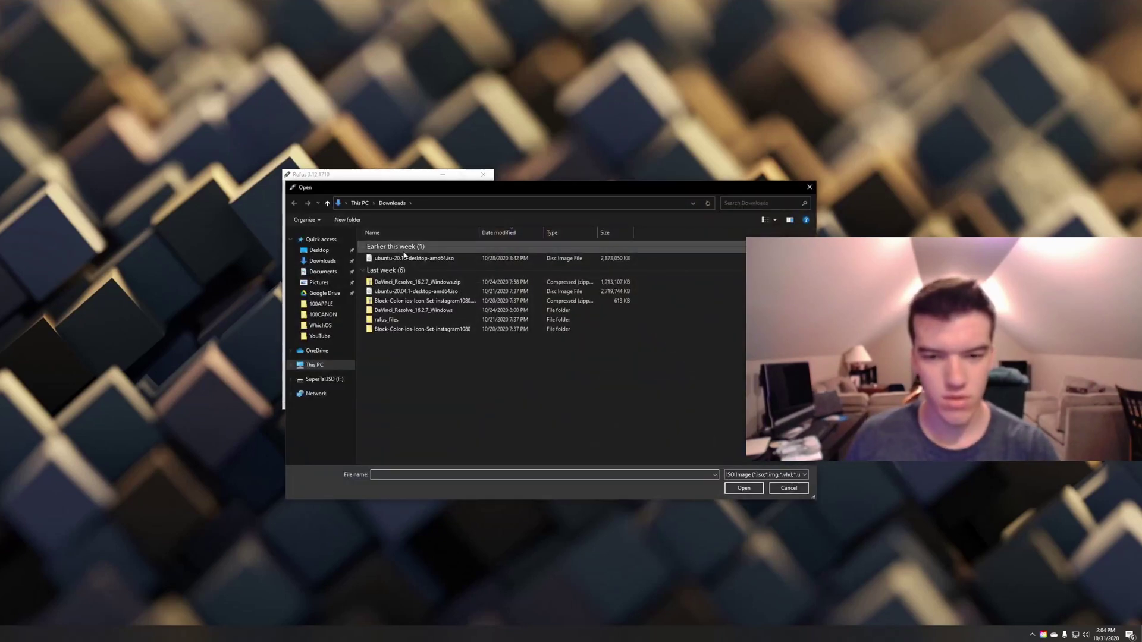
click(417, 258)
click(745, 488)
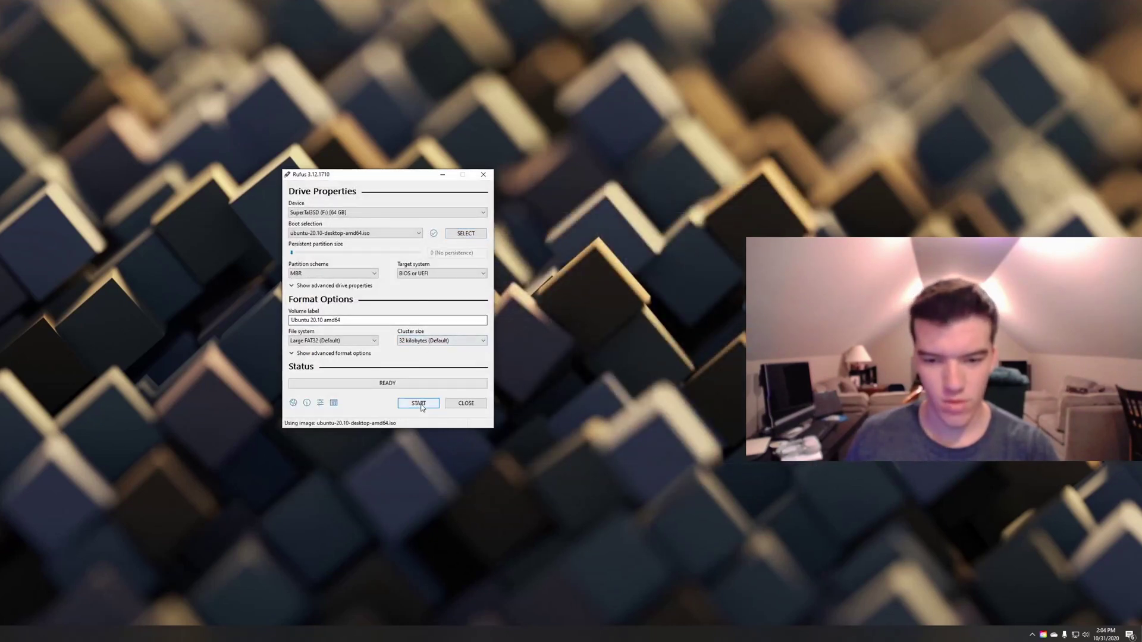
click(419, 403)
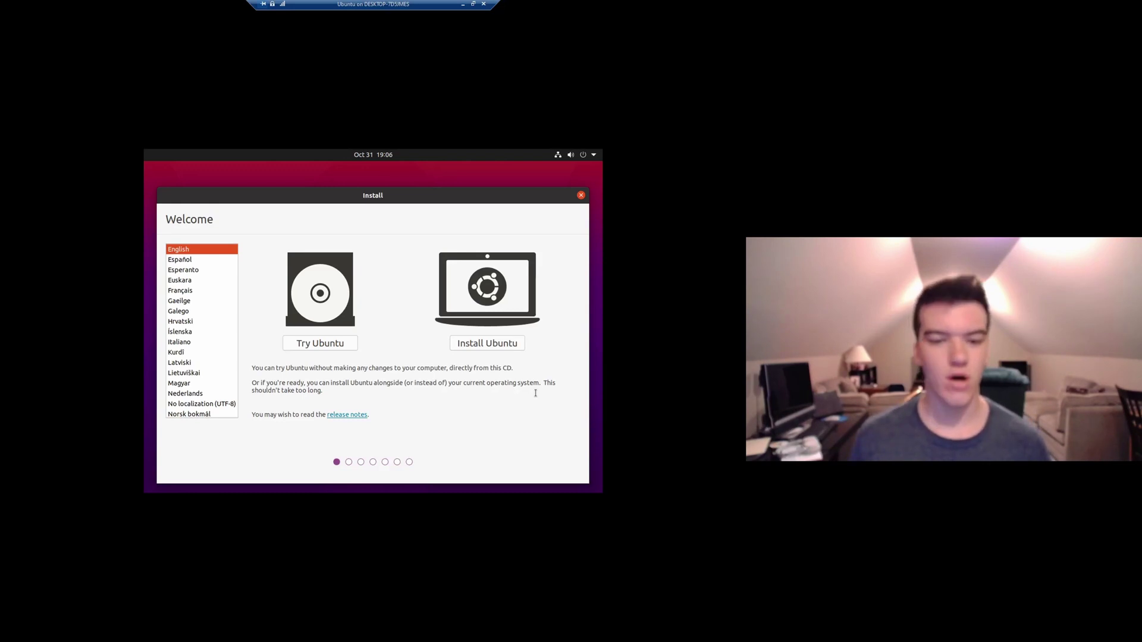
Install Ubuntu with English (US) keyboard and third-party software, confirming the disk erase
click(491, 347)
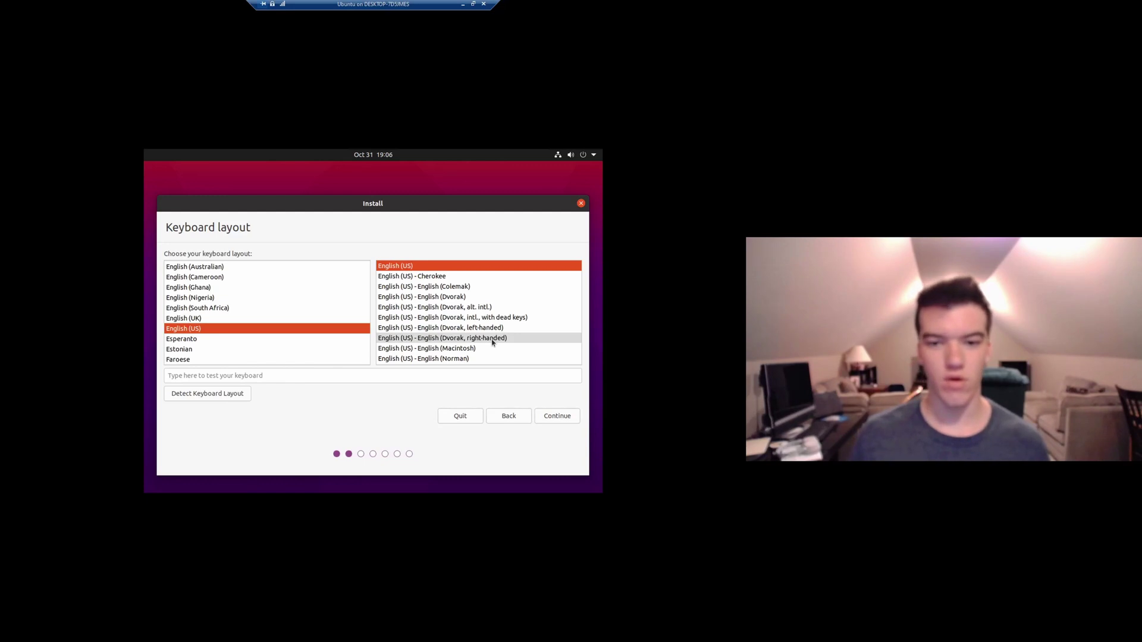
click(562, 421)
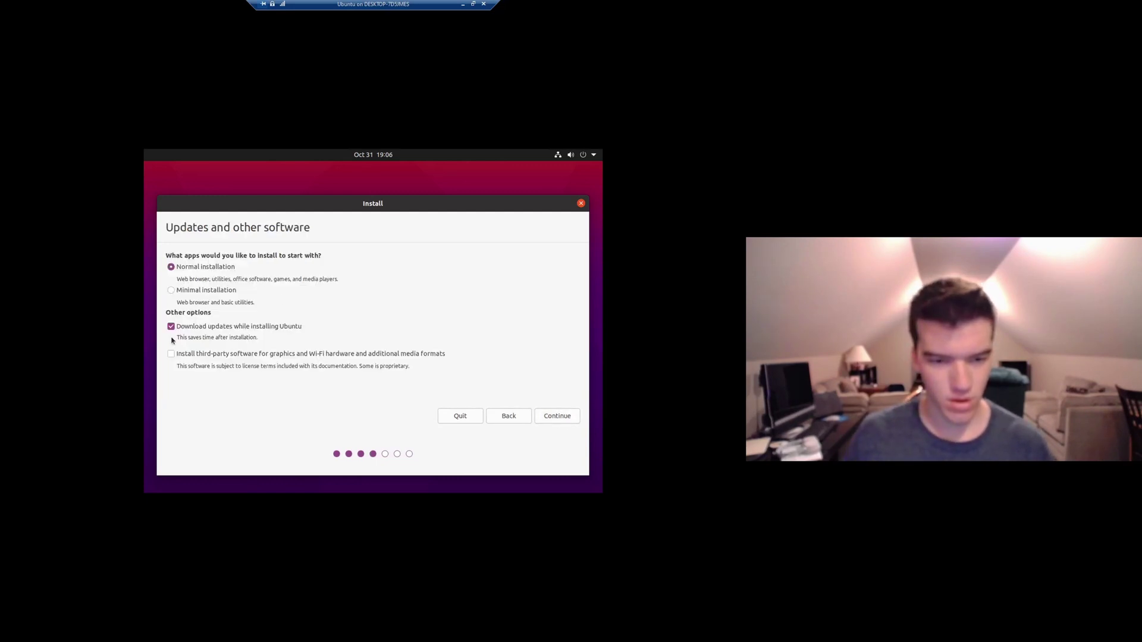
click(171, 353)
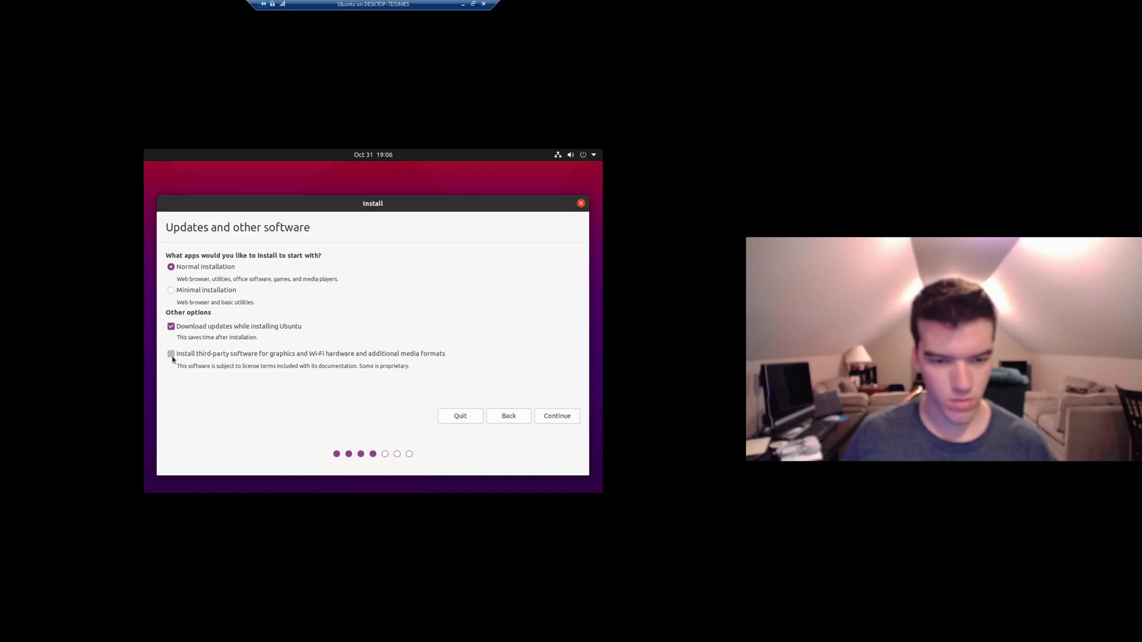
click(557, 421)
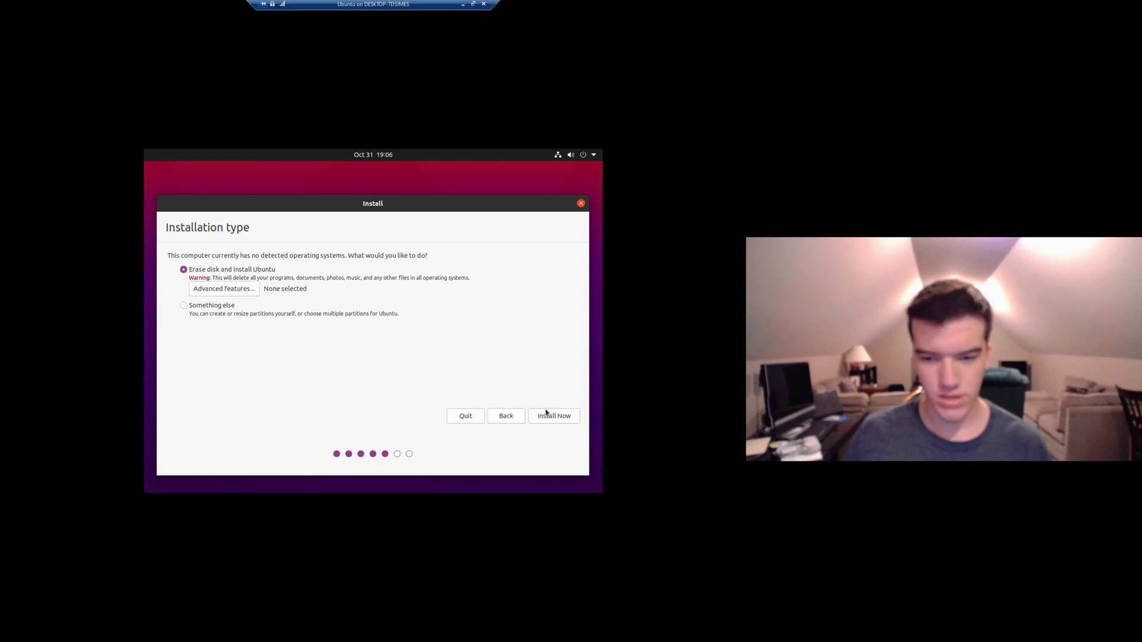
click(554, 416)
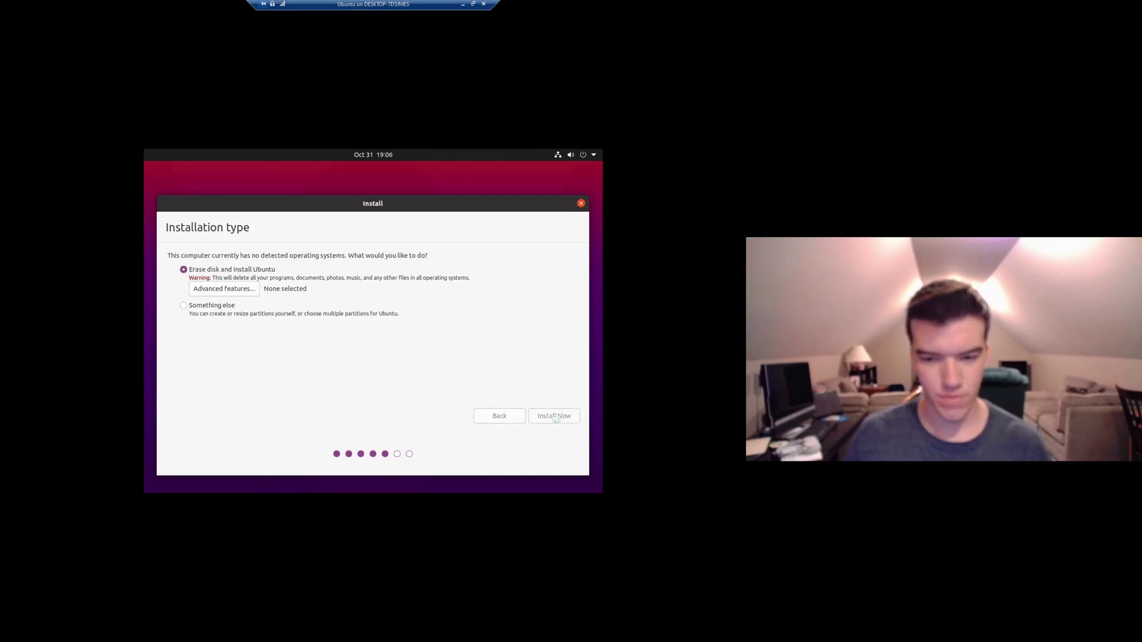
click(503, 382)
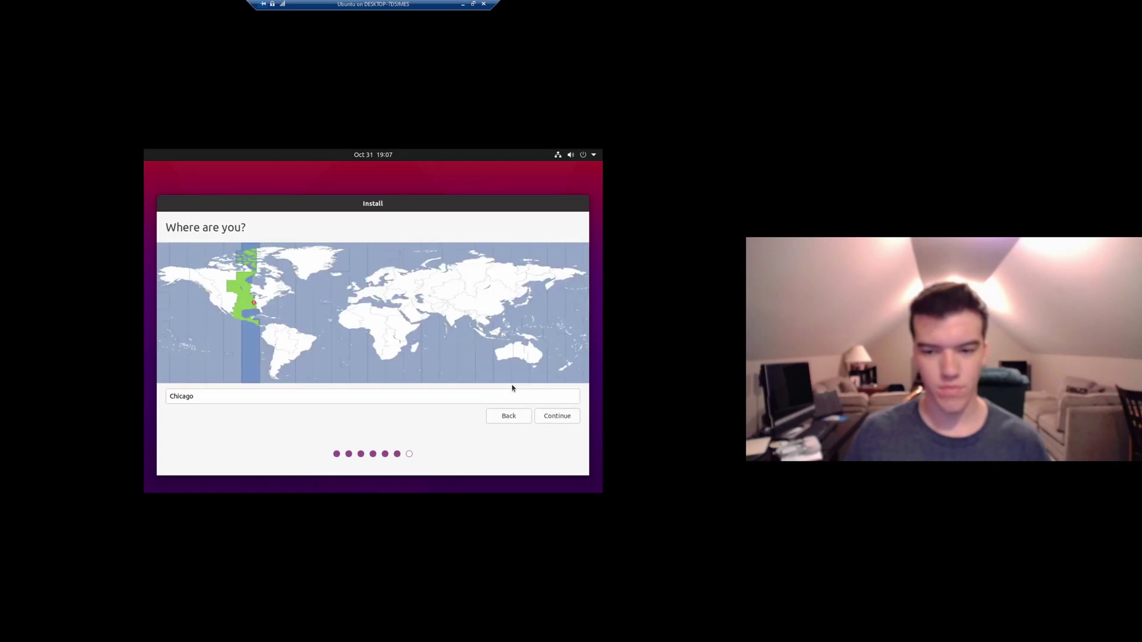
Keep Chicago as the location, enter the user's name and password, and start installing
click(552, 419)
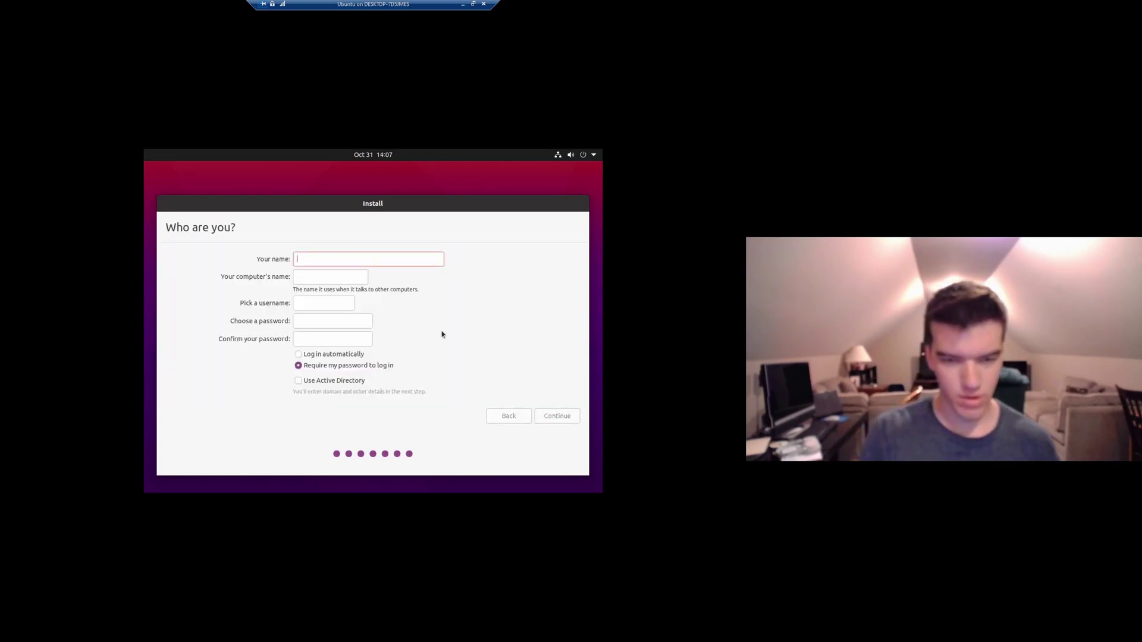
text(Tal Kelley III)
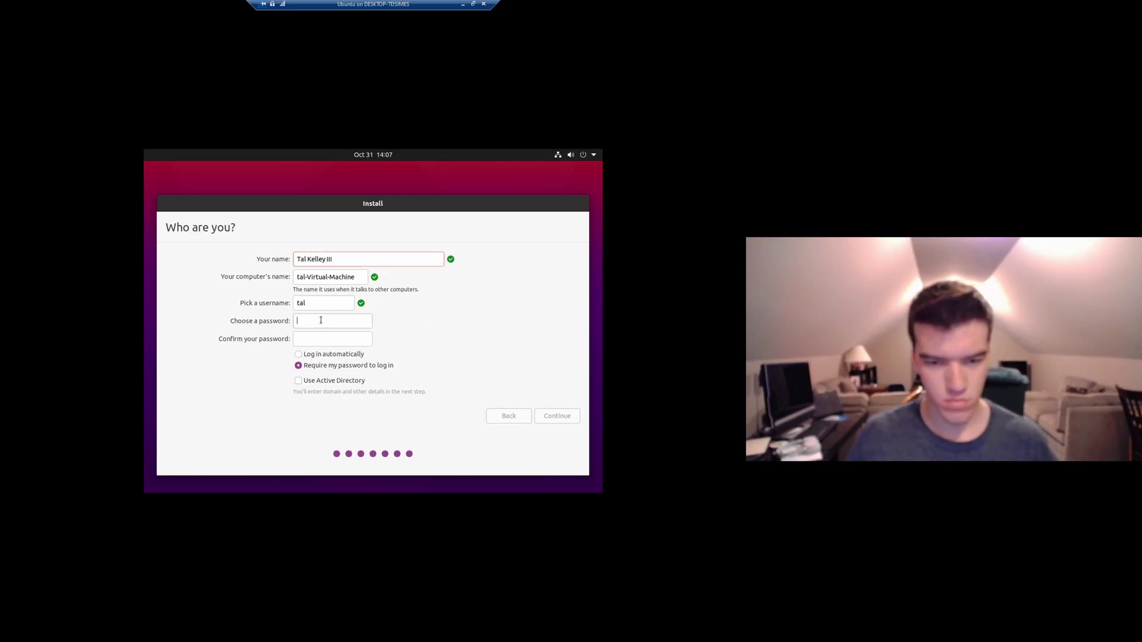
click(331, 321)
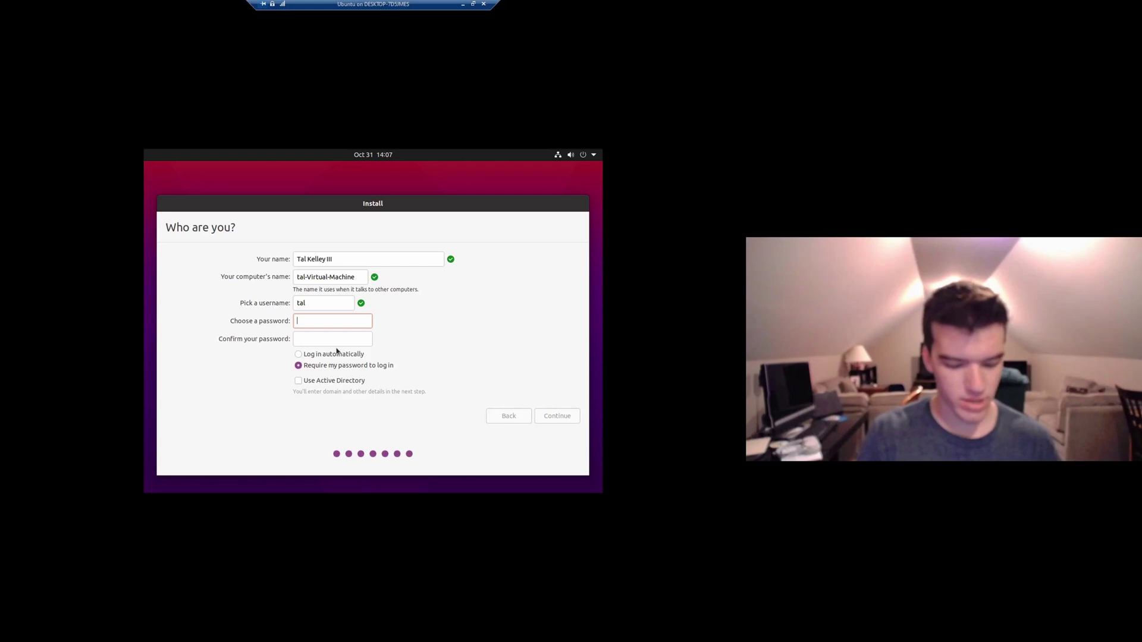
text(•••••••••••)
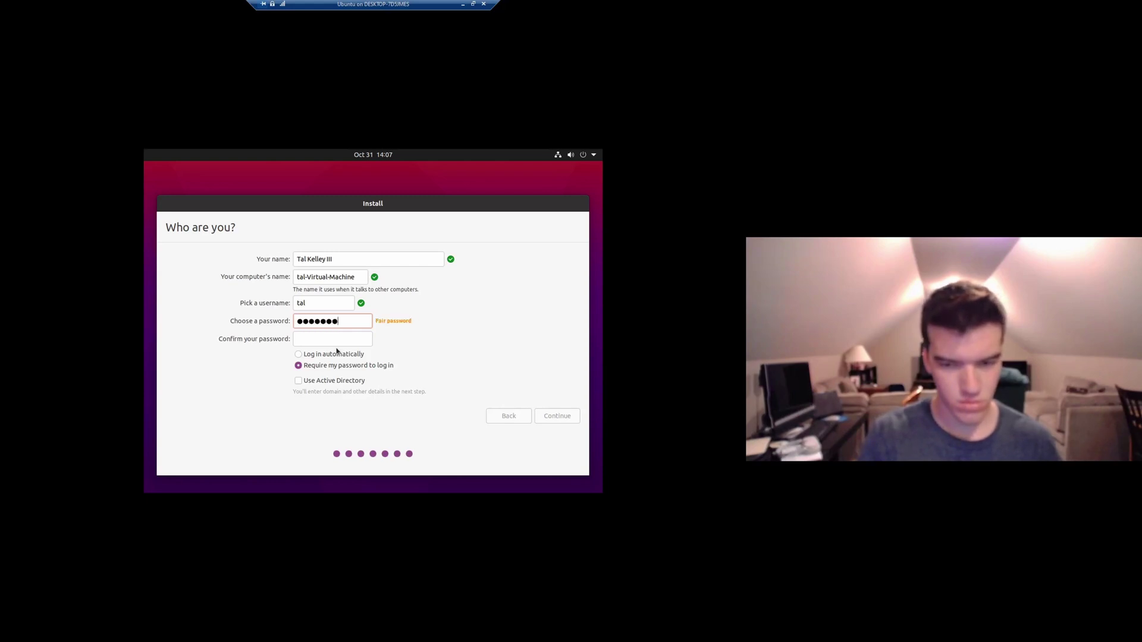
text(•)
key(Tab)
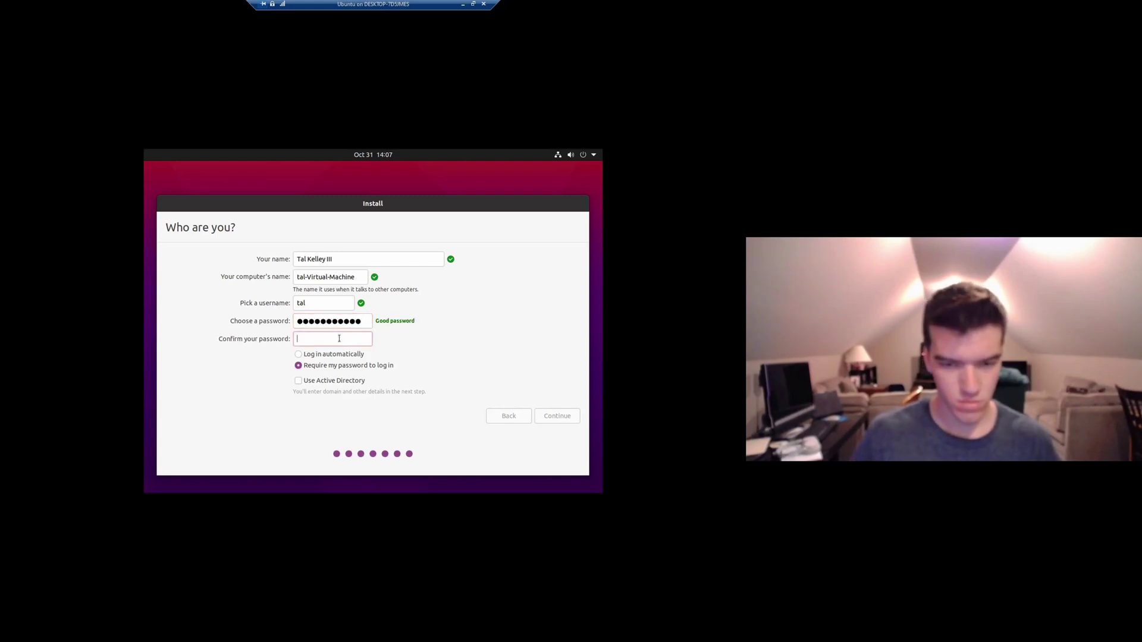
text(••••••••••••)
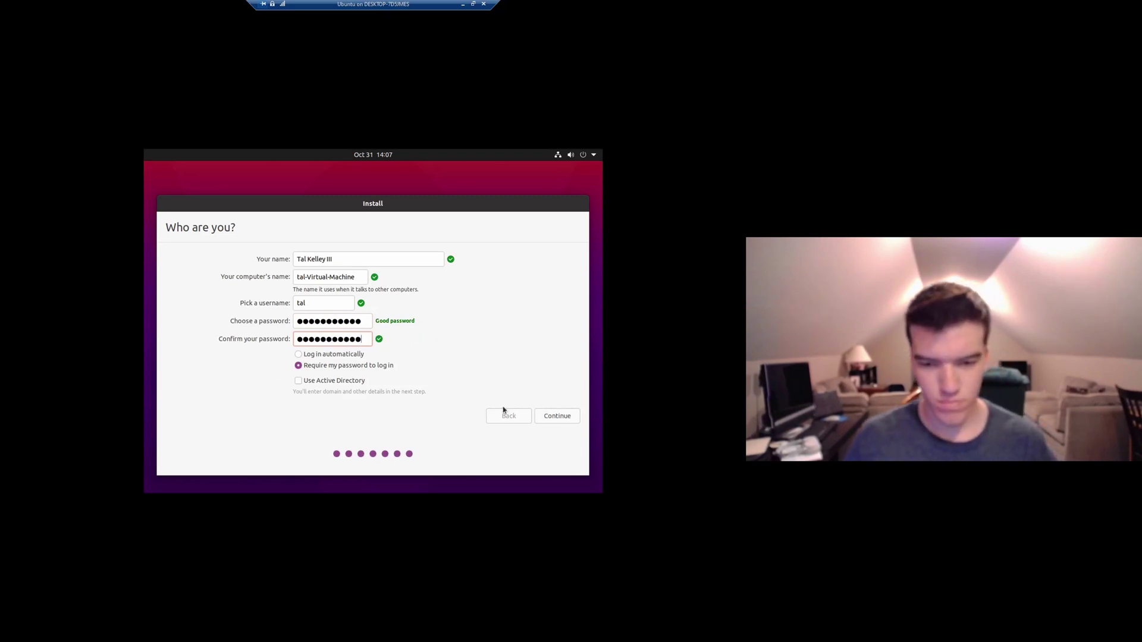
click(557, 416)
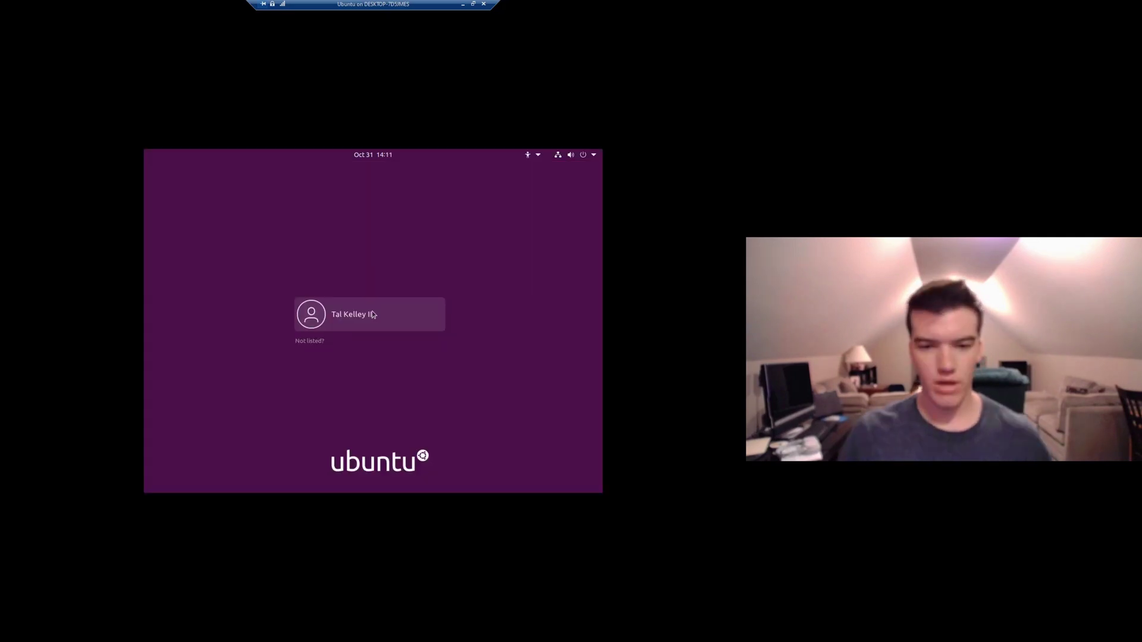
Log in with the account password and skip online accounts in the Welcome wizard
click(373, 314)
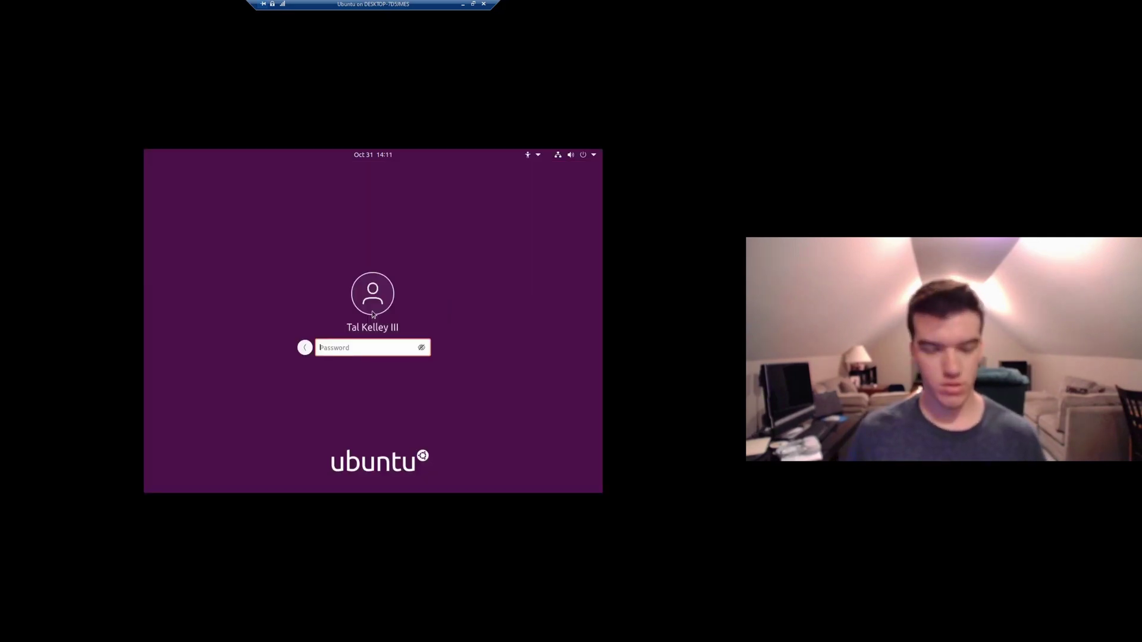
text(***)
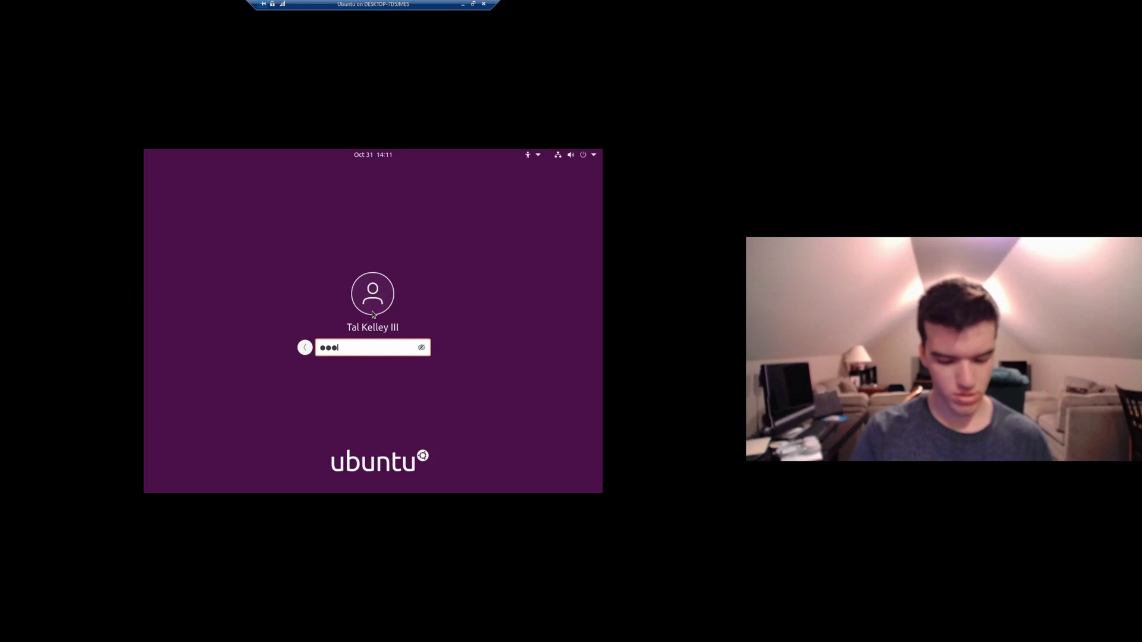
text(********)
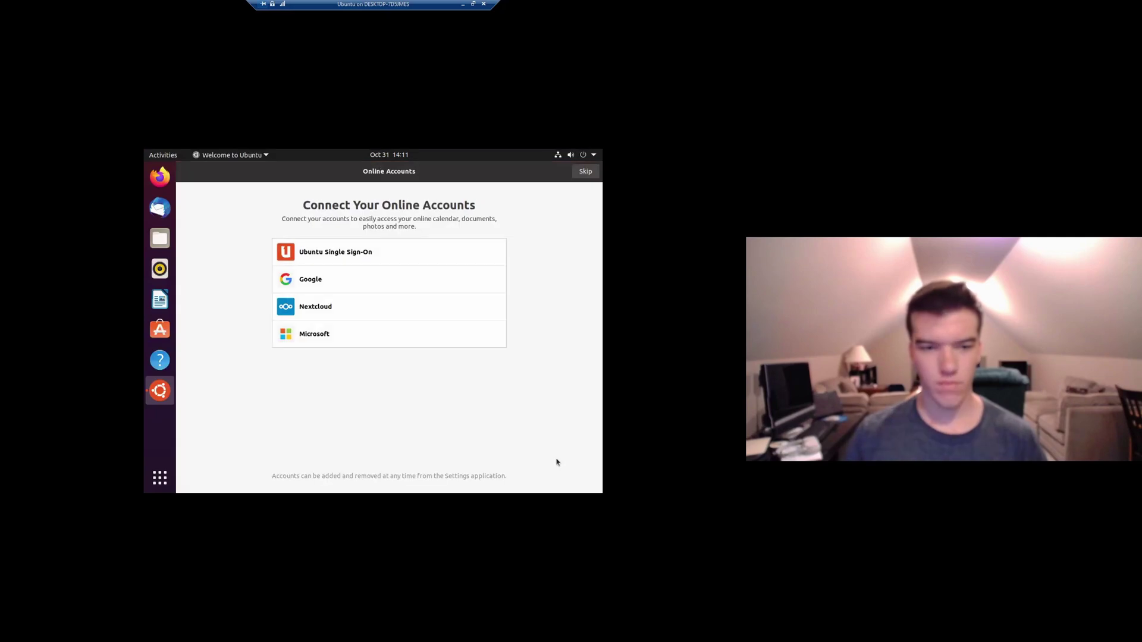
click(584, 176)
click(583, 176)
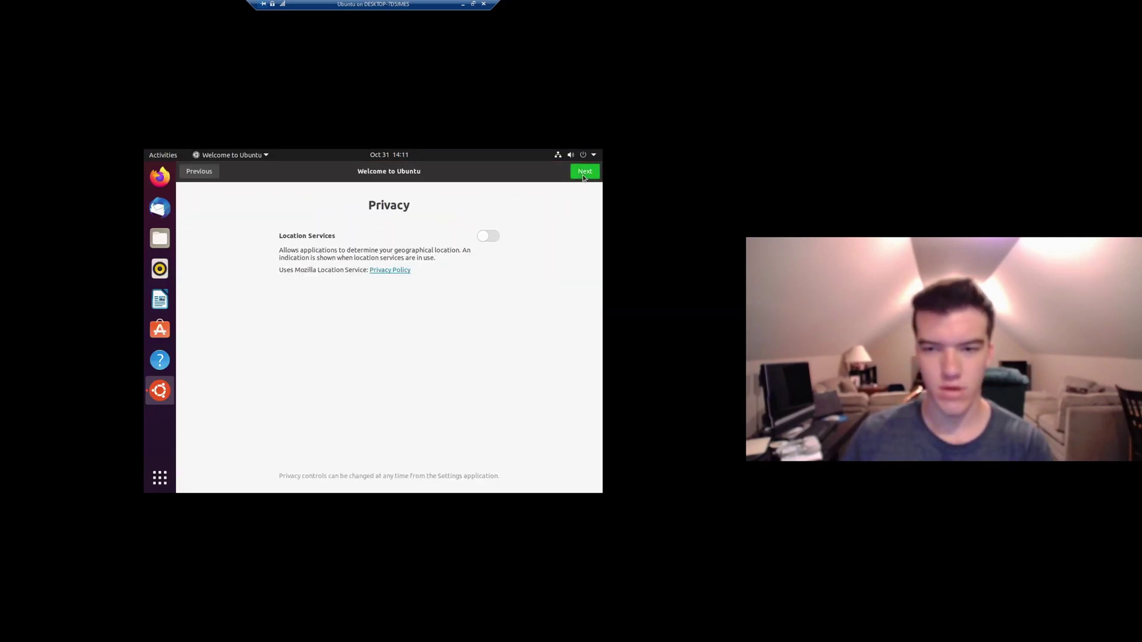
click(582, 175)
Choose 'No, don't send system info' and finish the Welcome wizard
click(219, 173)
click(219, 173)
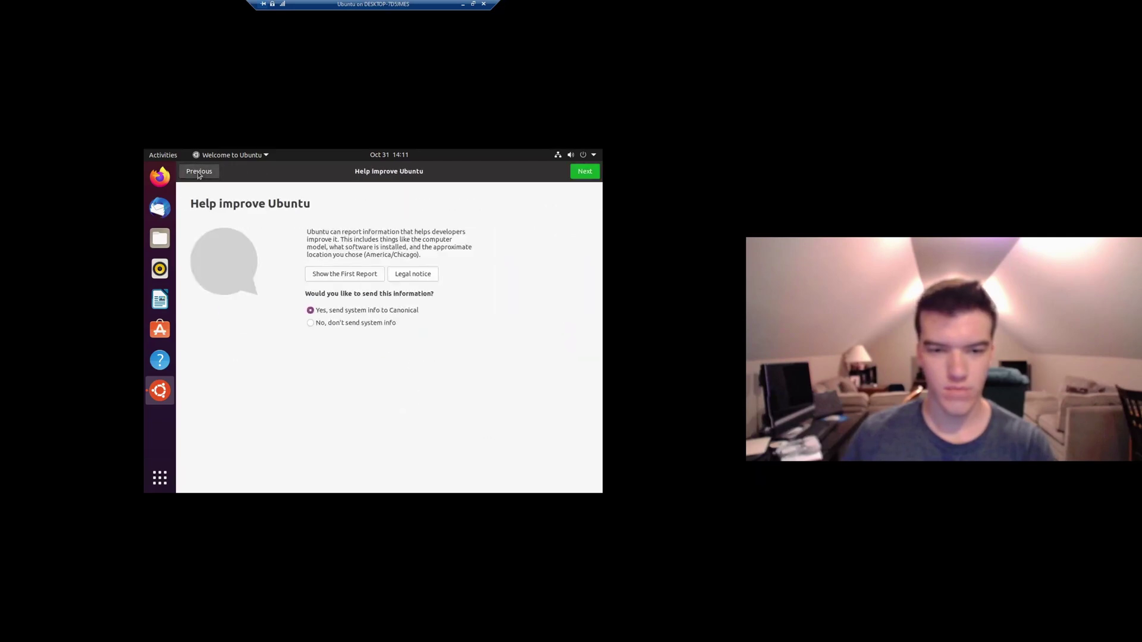
click(312, 323)
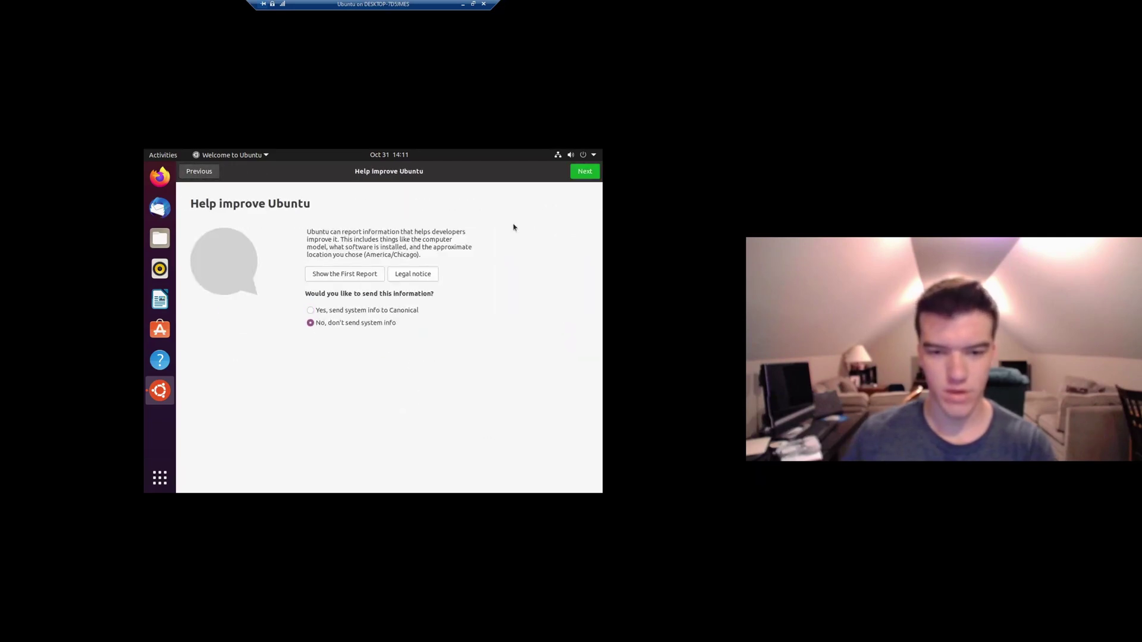
click(591, 173)
click(591, 173)
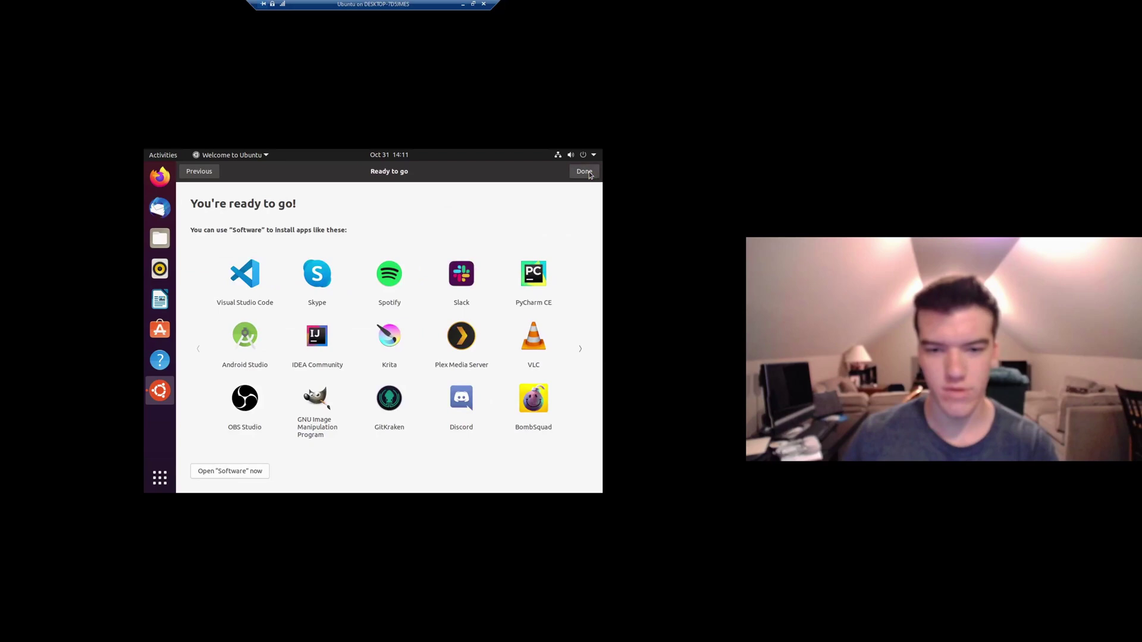
click(586, 174)
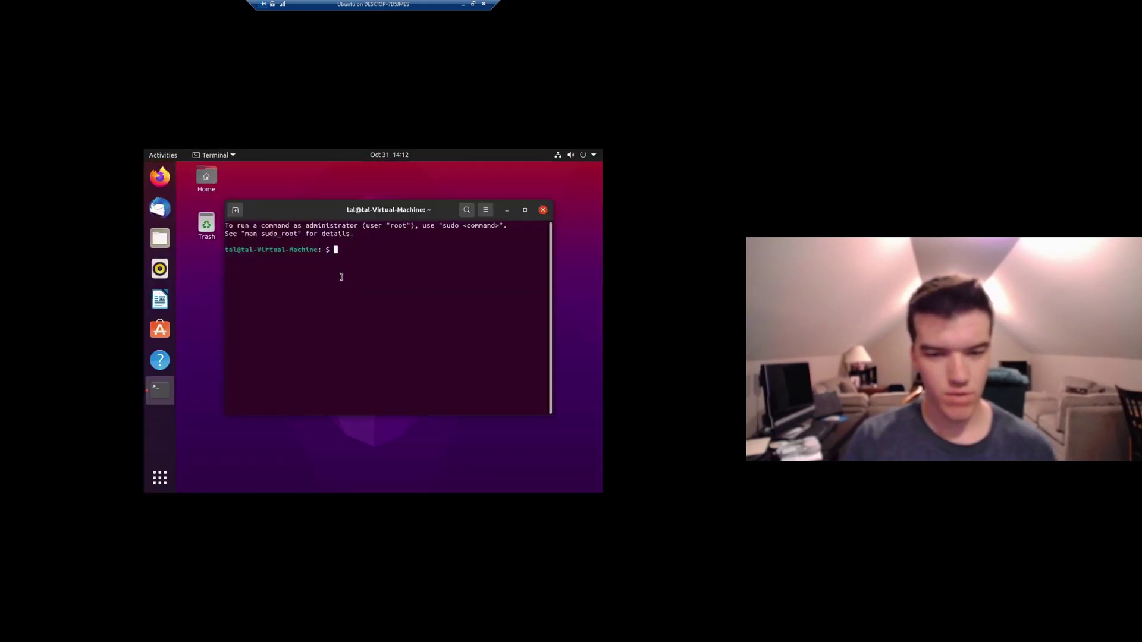
Refresh the package lists with sudo apt update, entering the administrator password
text(sudo apt update)
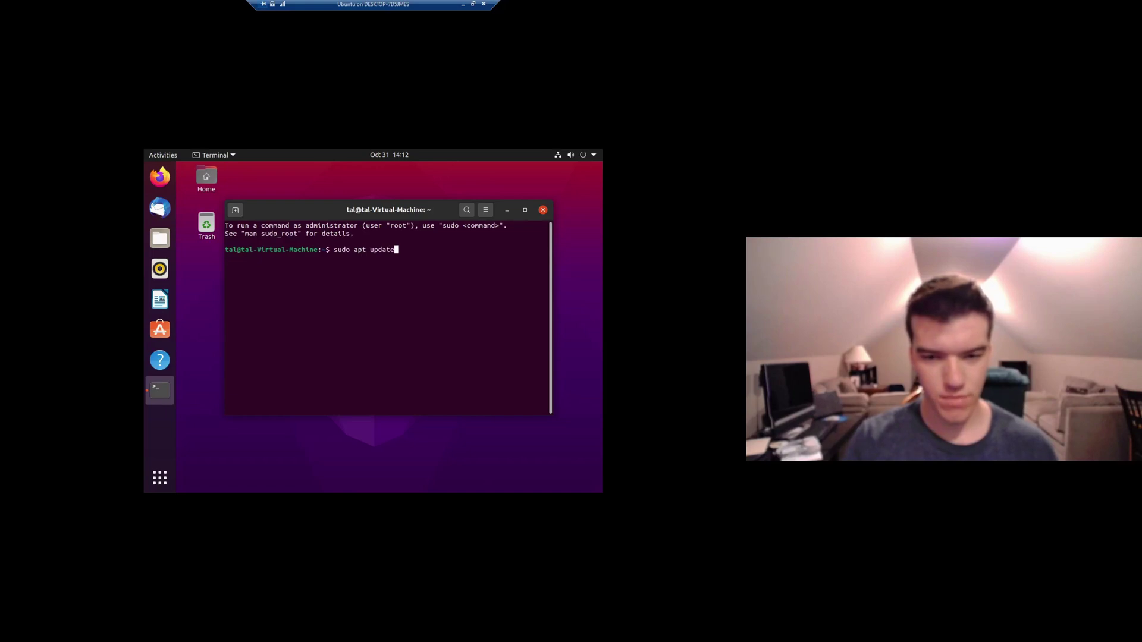
key(Return)
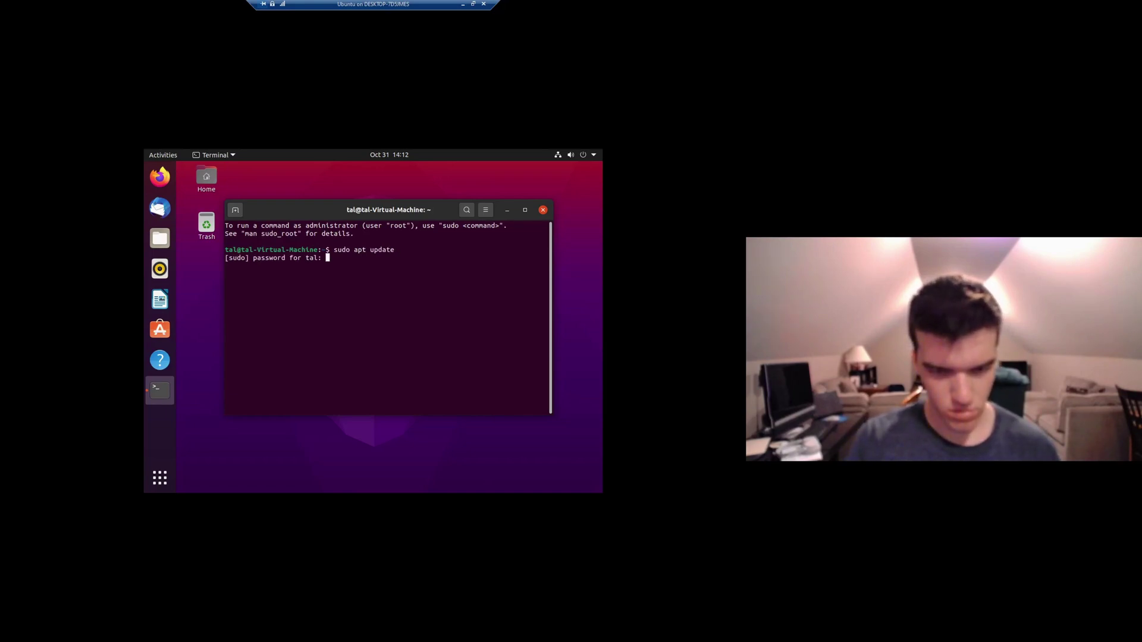
key(Return)
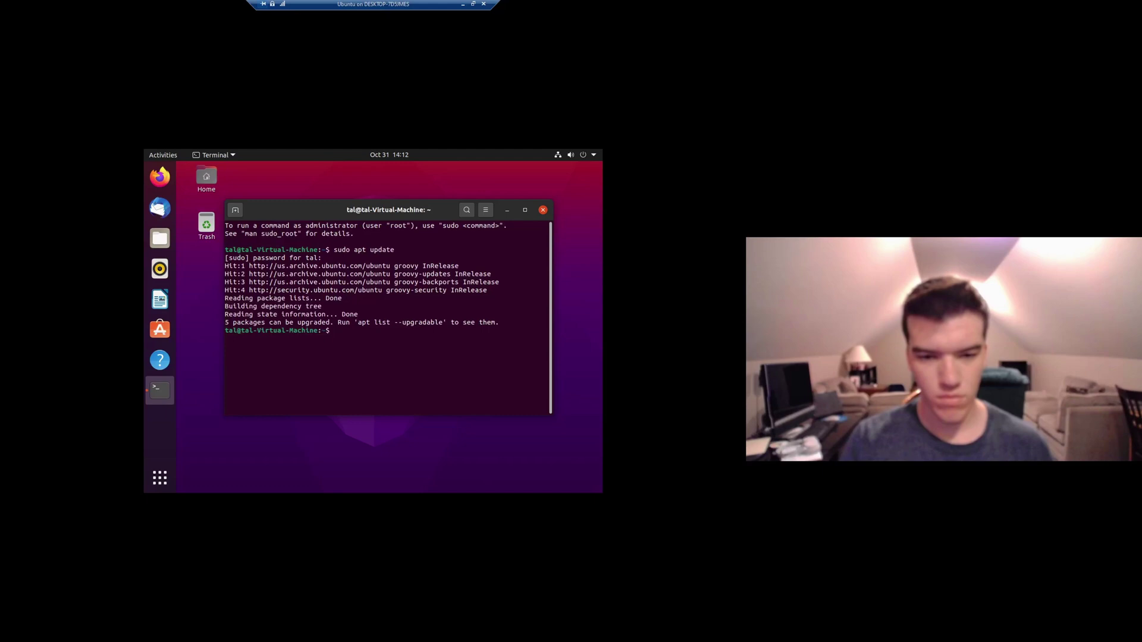
Upgrade the five outdated packages with sudo apt upgrade, answering Y, then launch Ubuntu Software
text(sudo apt )
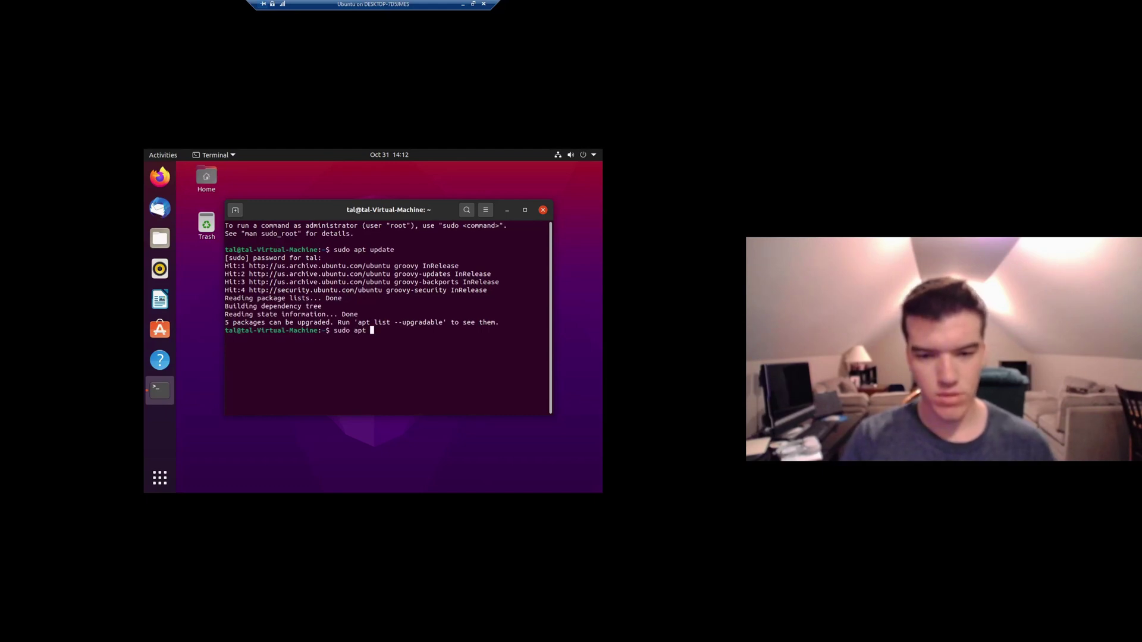
text(upgrade)
key(Return)
text(Y)
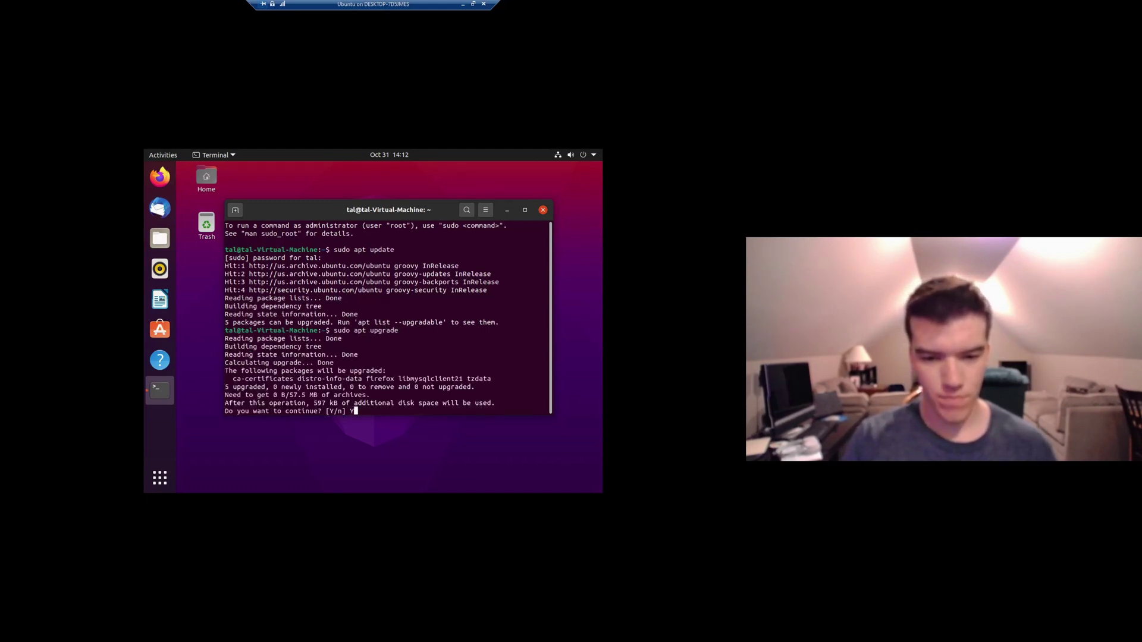
key(Return)
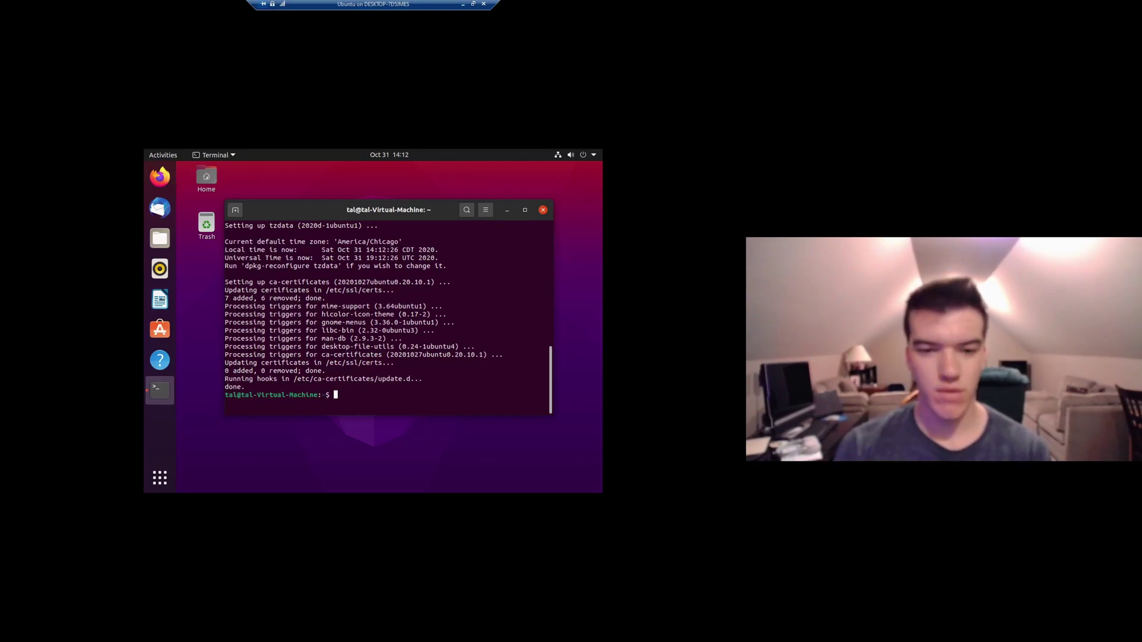
click(159, 329)
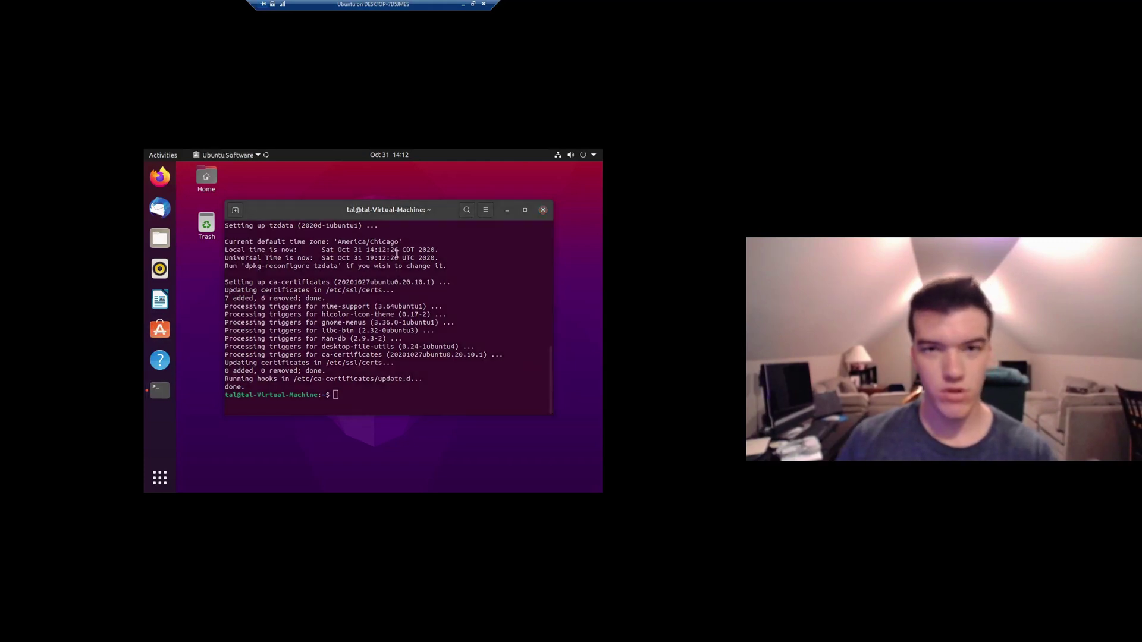